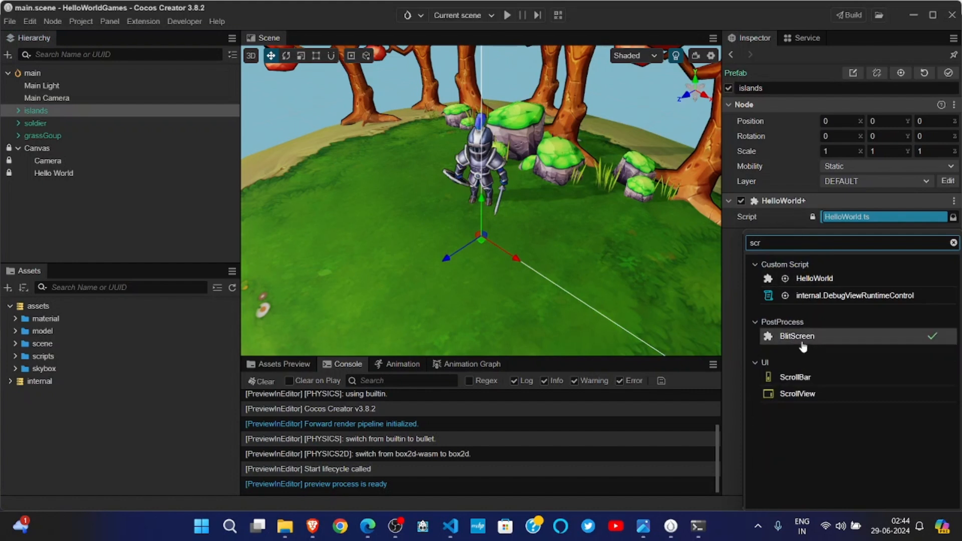
- Add a second HelloWorld script component to the islands node and save the scene
left_click(817, 281)
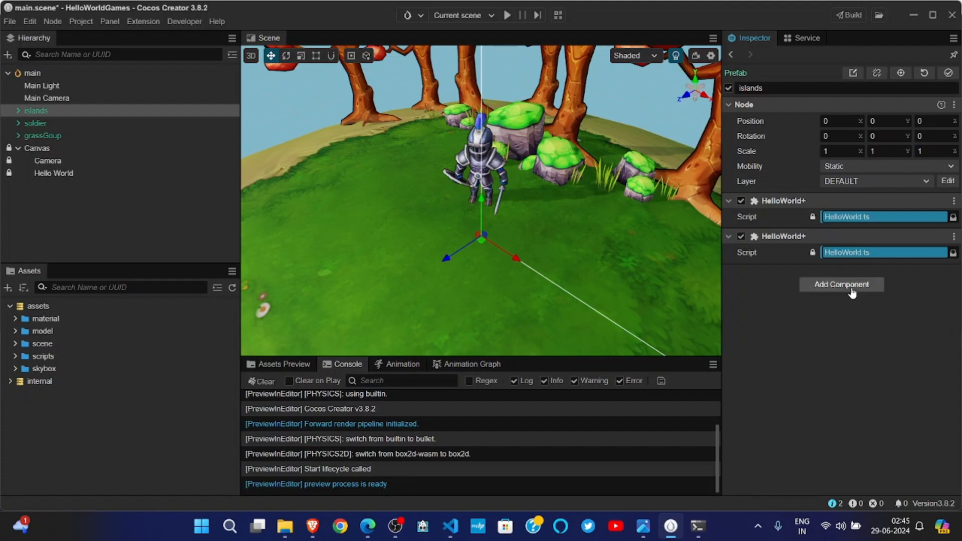
key("ctrl+s")
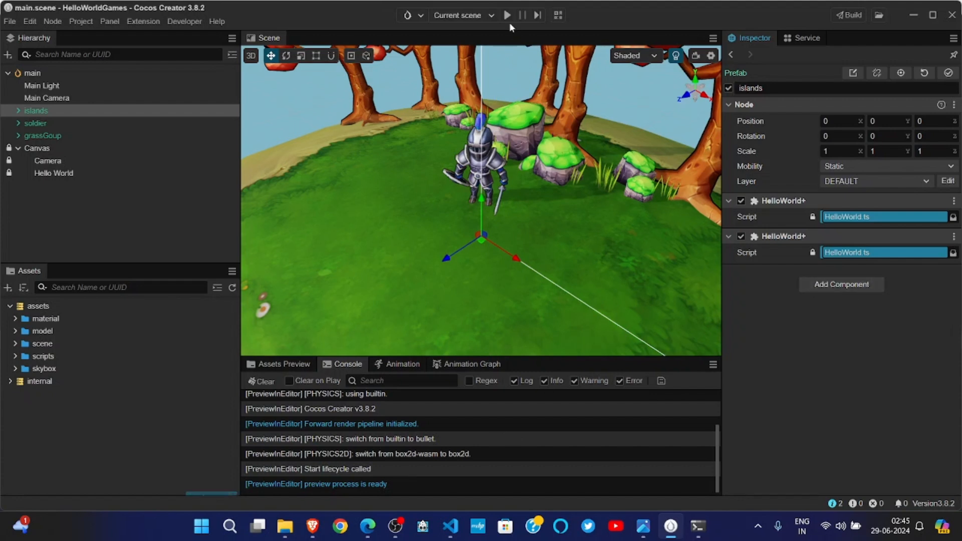
- Run the scene preview, examine how often the start lifecycle message is logged in the console, and stop the preview
left_click(507, 15)
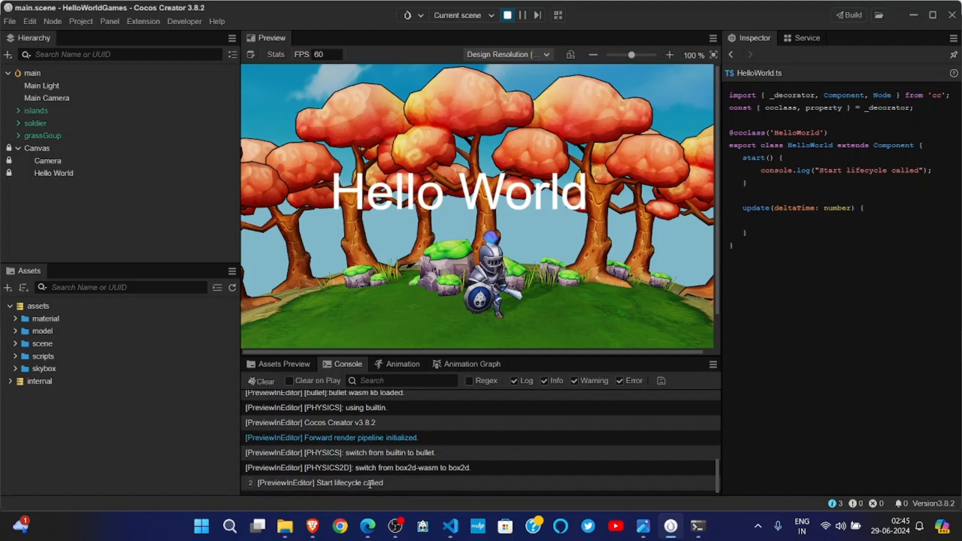
double_click(323, 483)
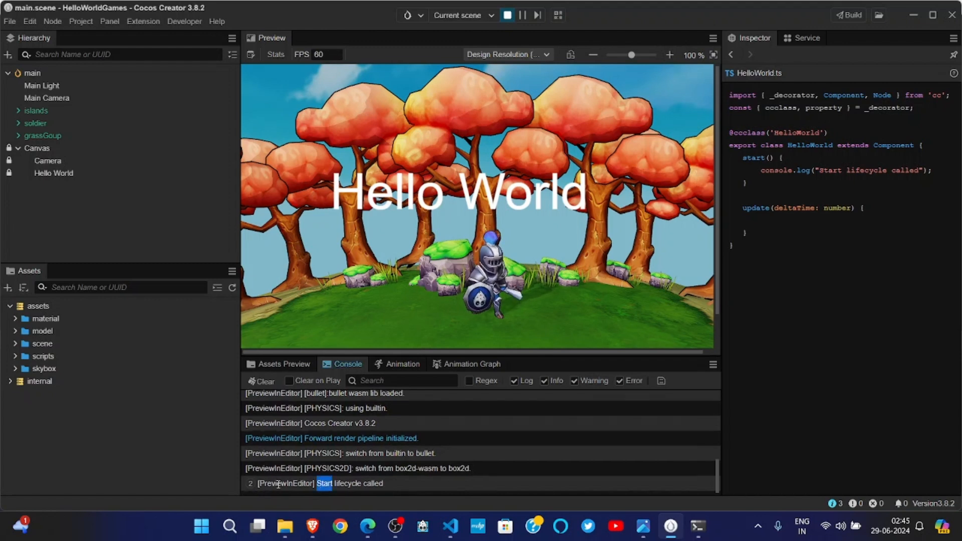
left_click(250, 485)
left_click(507, 15)
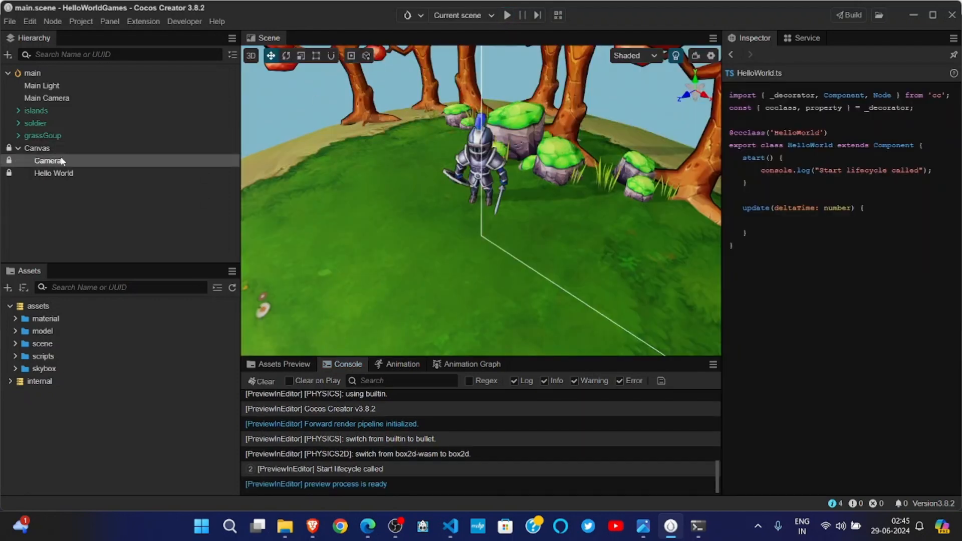
- Disable the first HelloWorld component on the islands node and enable it again
left_click(56, 112)
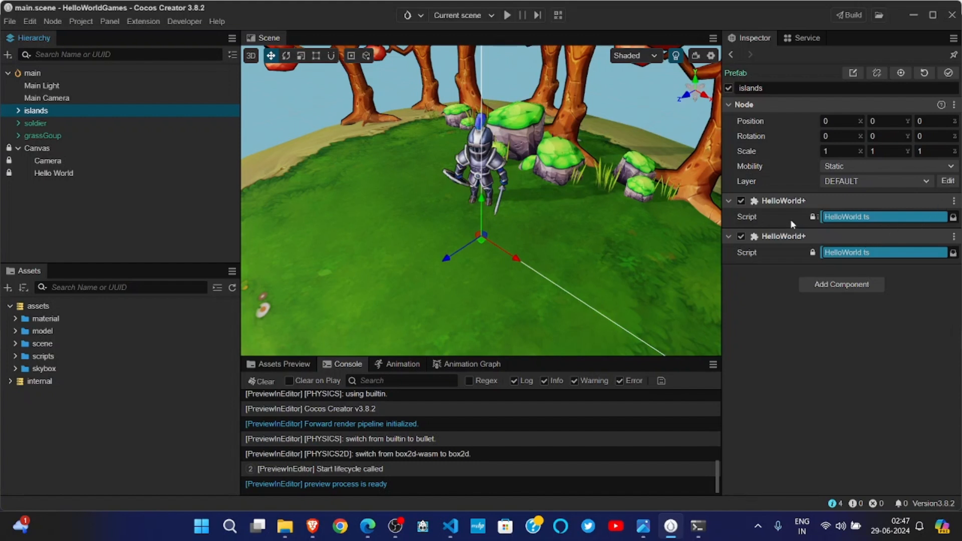
left_click(741, 201)
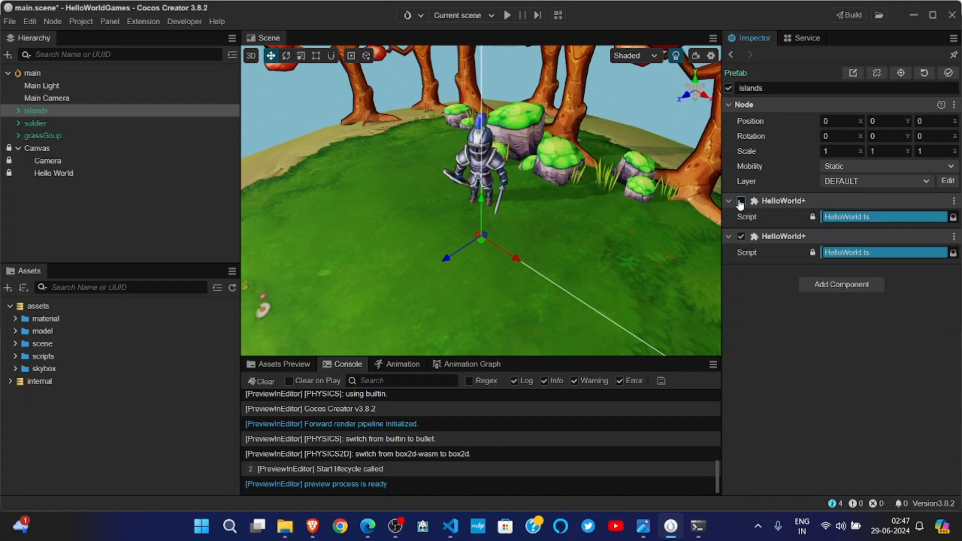
left_click(741, 201)
- Clear the console log, run the scene preview with Clear on Play off, and stop it
left_click(262, 382)
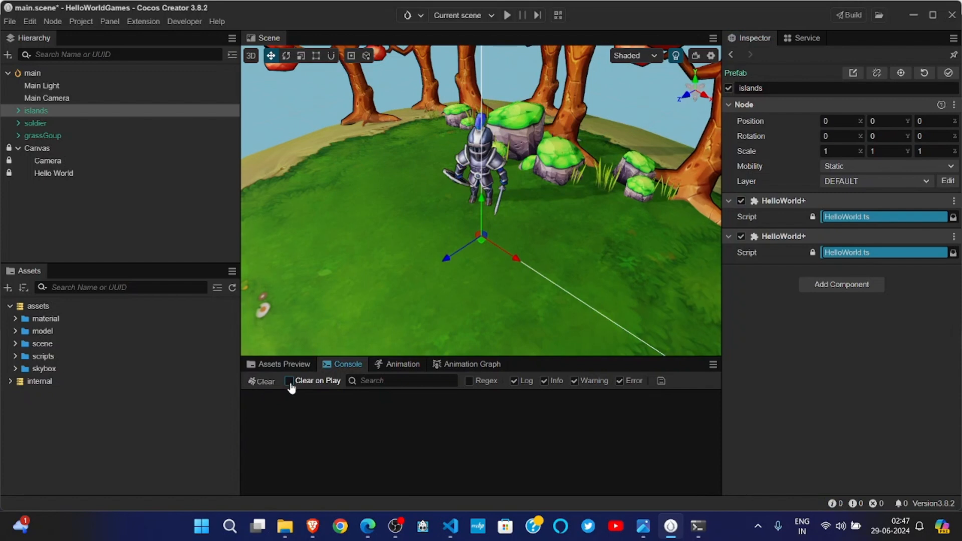
left_click(290, 381)
left_click(506, 19)
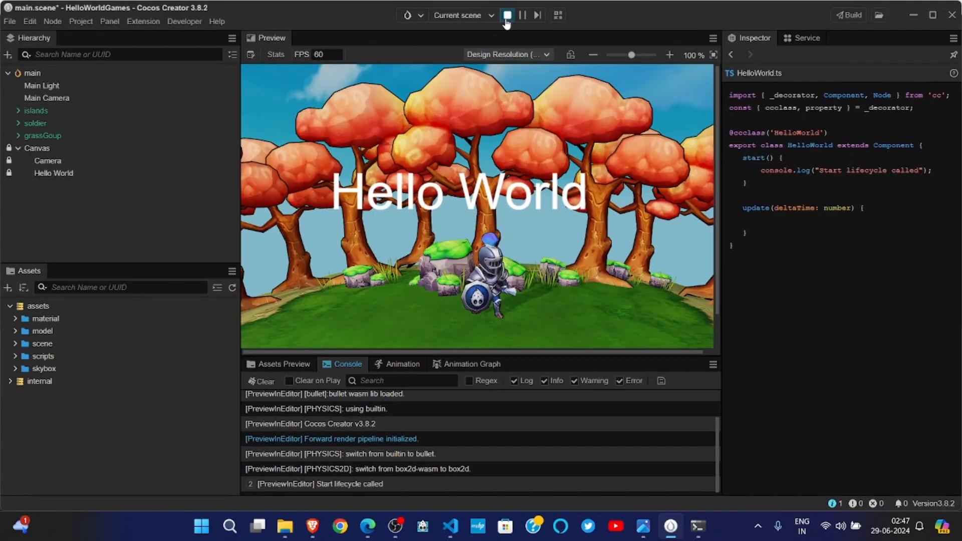
left_click(507, 16)
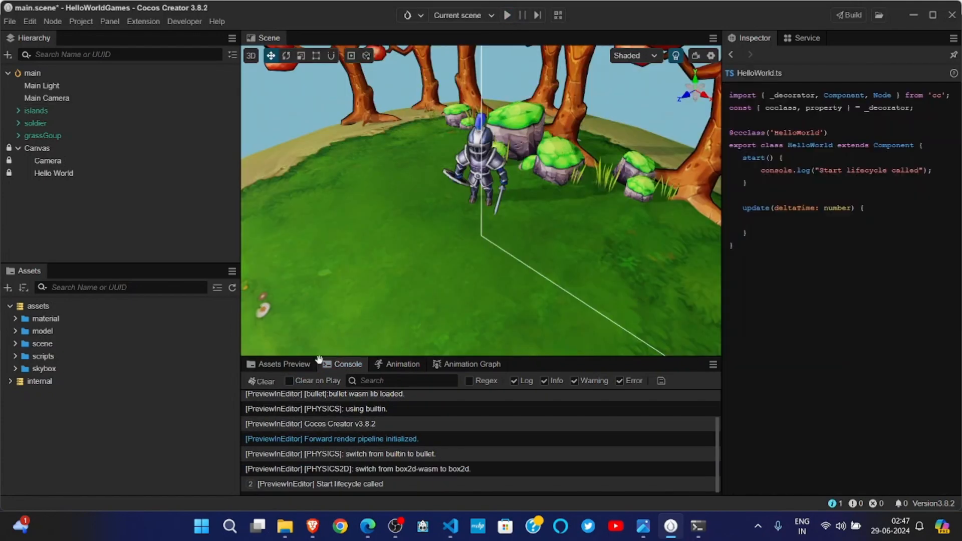
- Enable Clear on Play for the console, rerun the scene preview to check the log, and stop it
scroll(309, 453, "up", 1)
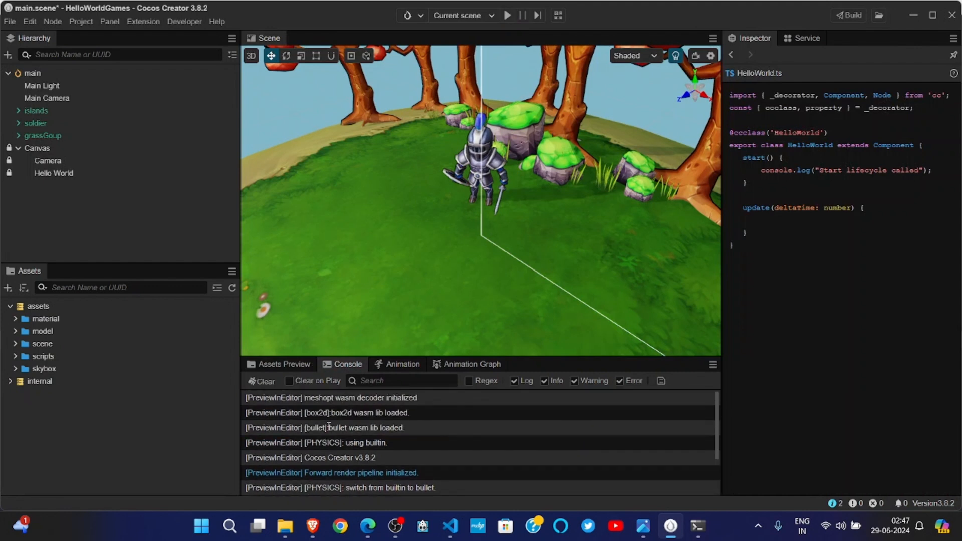
scroll(329, 427, "down", 1)
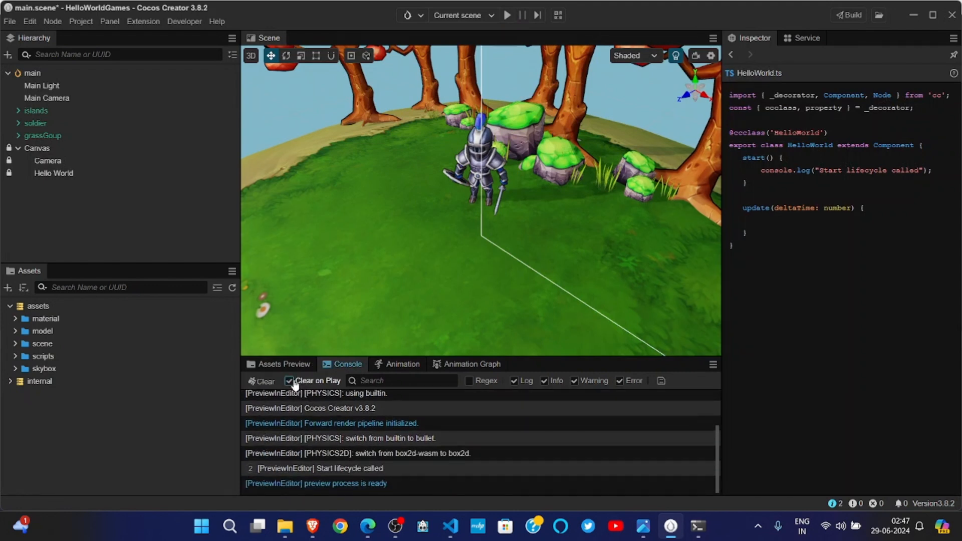
left_click(506, 16)
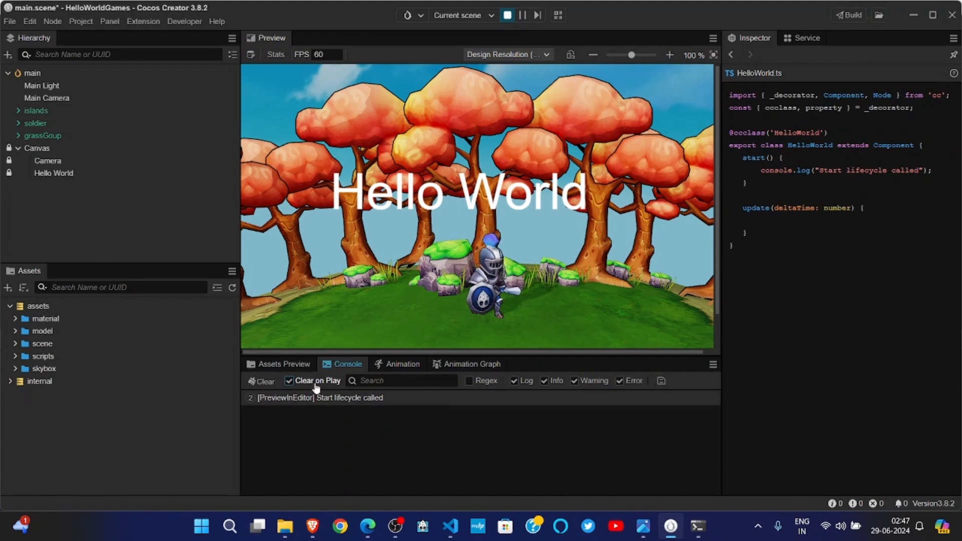
left_click(507, 15)
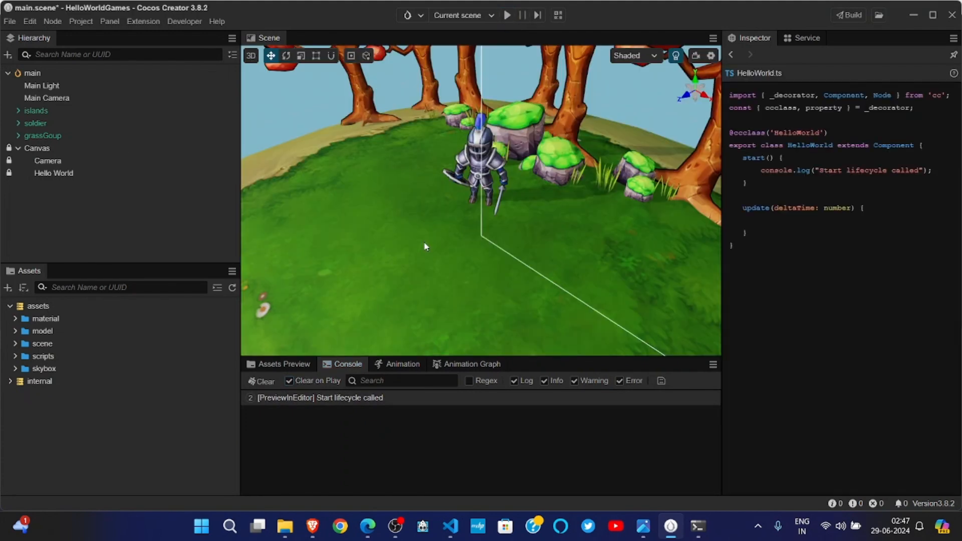
- Expand the model/helloWorld asset folder and preview the hdcSky model and the shield texture
left_click(296, 366)
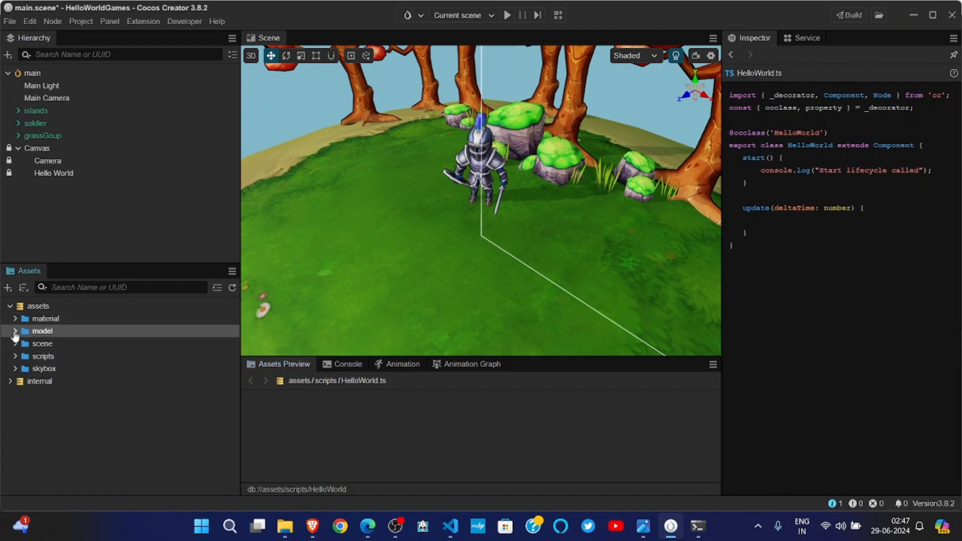
left_click(15, 331)
left_click(20, 344)
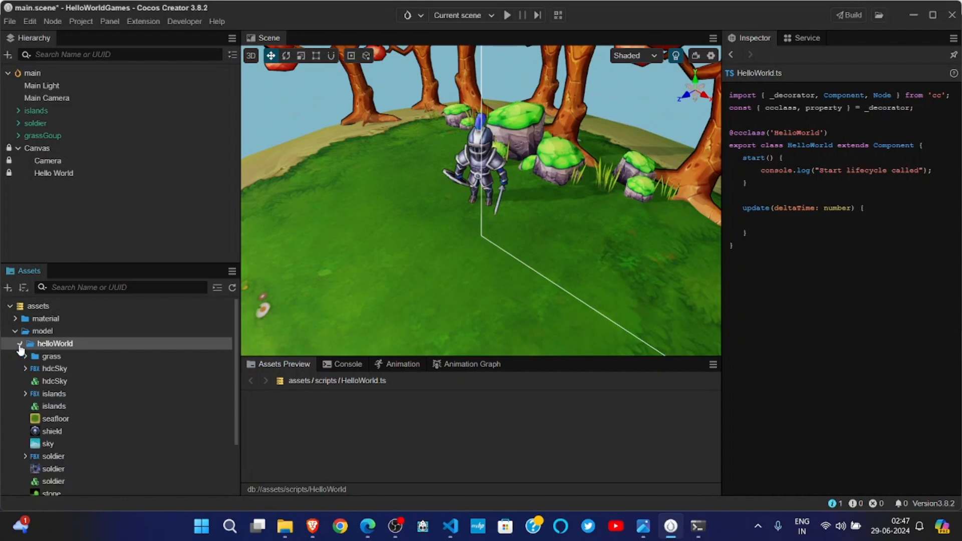
left_click(53, 370)
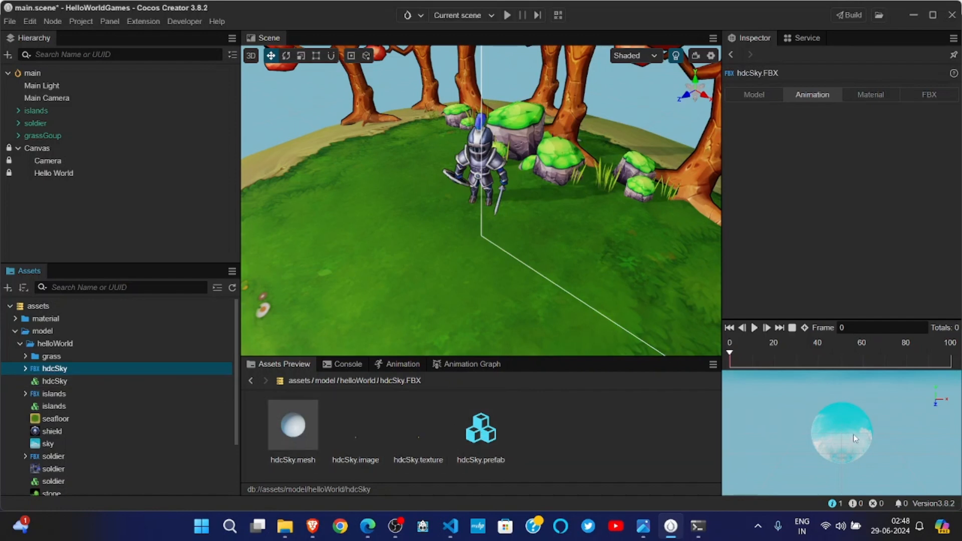
left_click(64, 431)
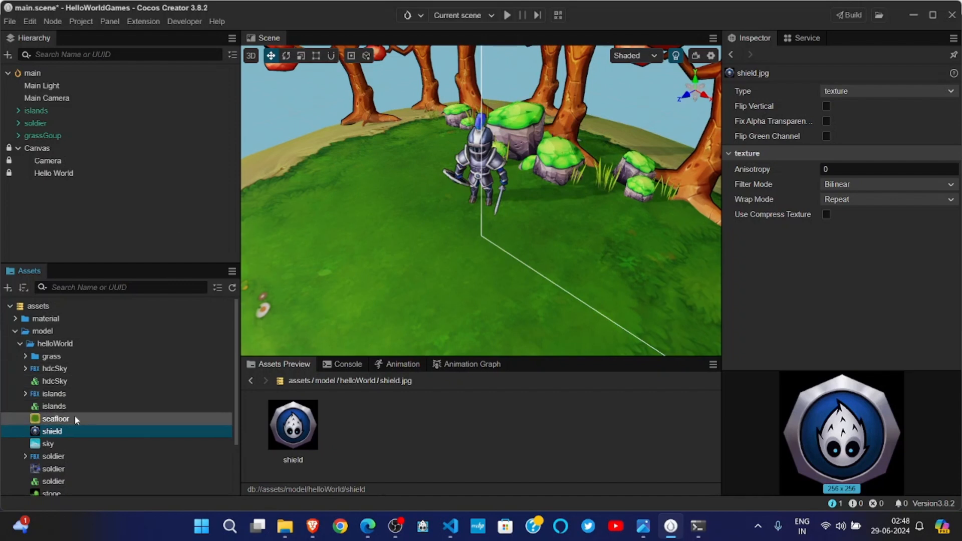
- Look through the console, animation editor, animation graph, asset preview and service views in turn
left_click(350, 365)
left_click(394, 366)
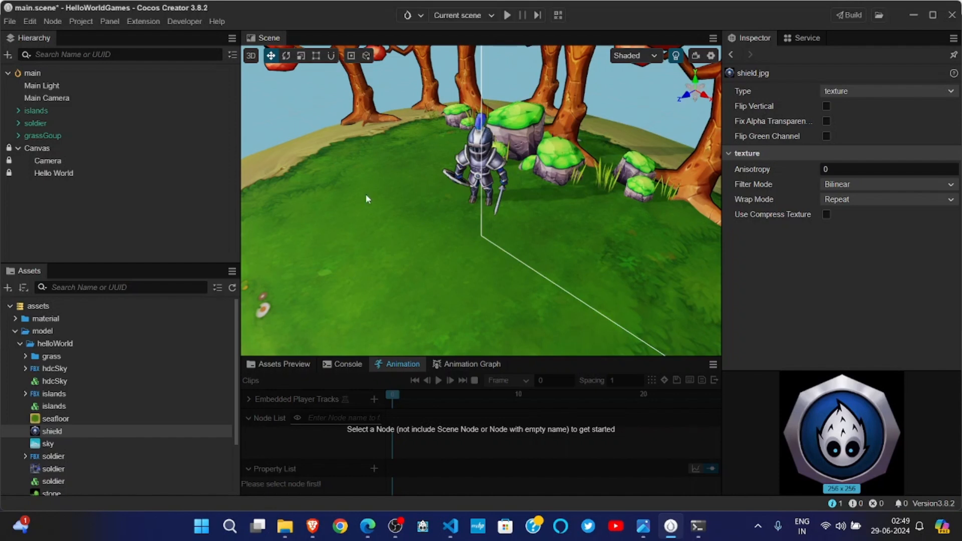
left_click(466, 363)
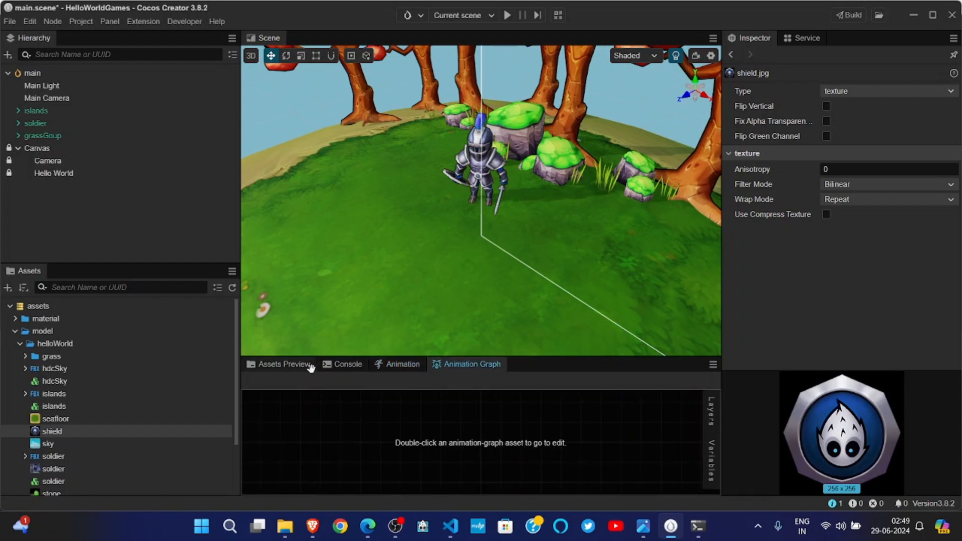
left_click(279, 365)
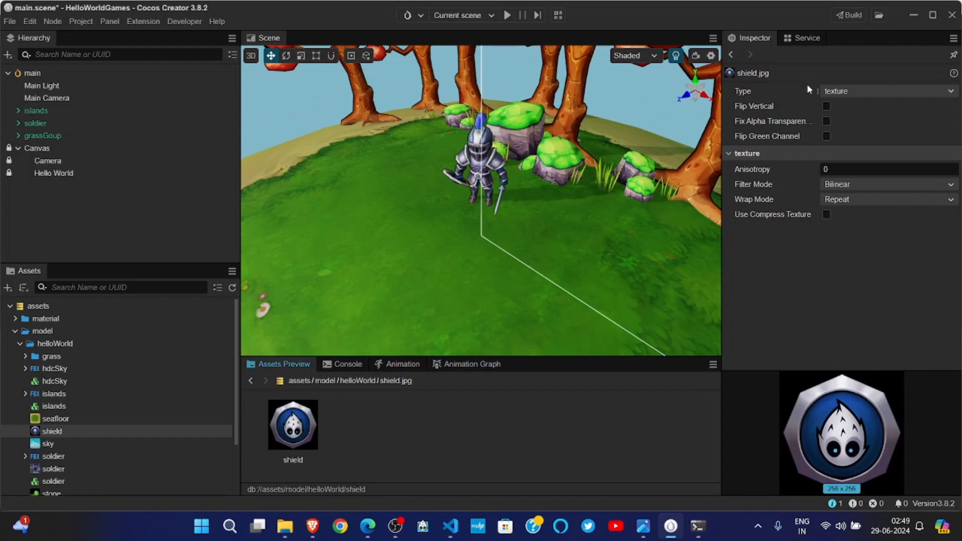
left_click(804, 40)
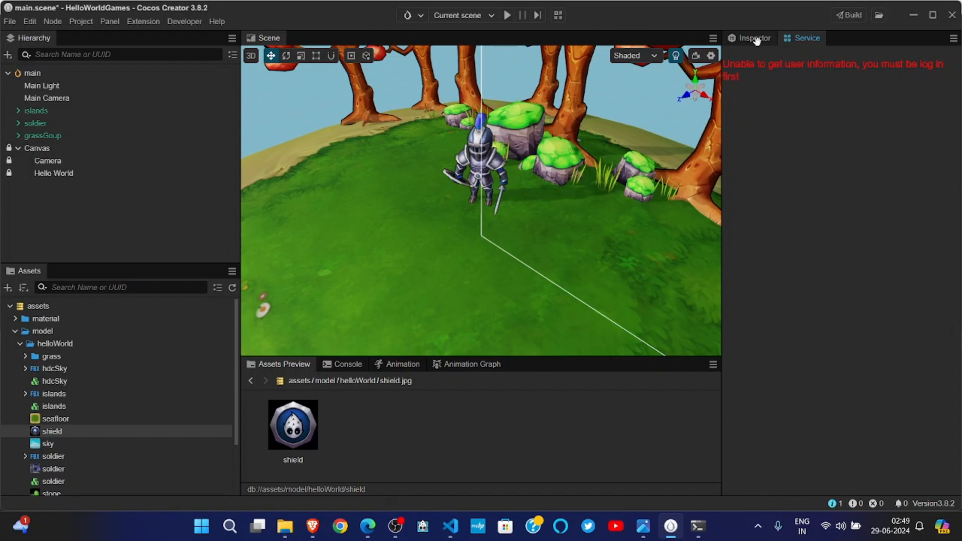
left_click(131, 21)
mouse_move(183, 22)
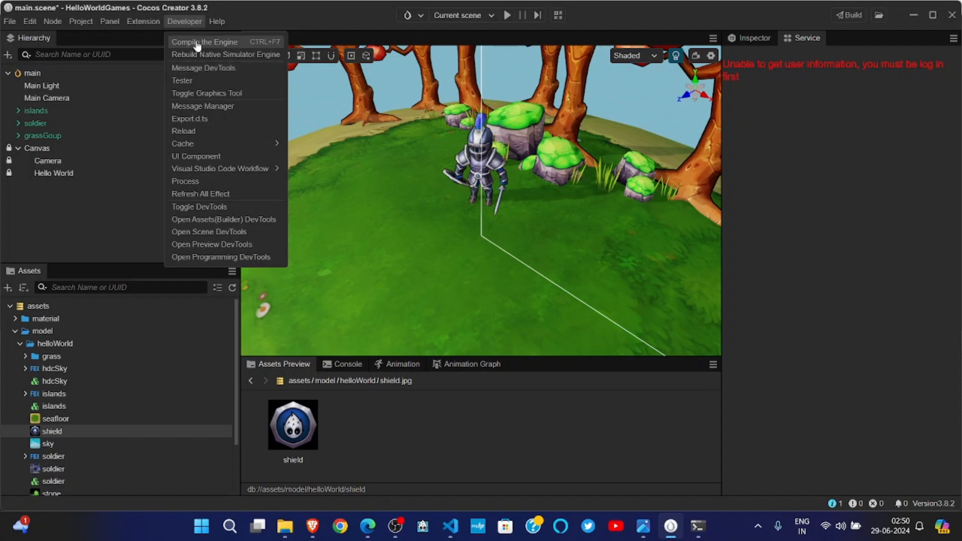
mouse_move(154, 23)
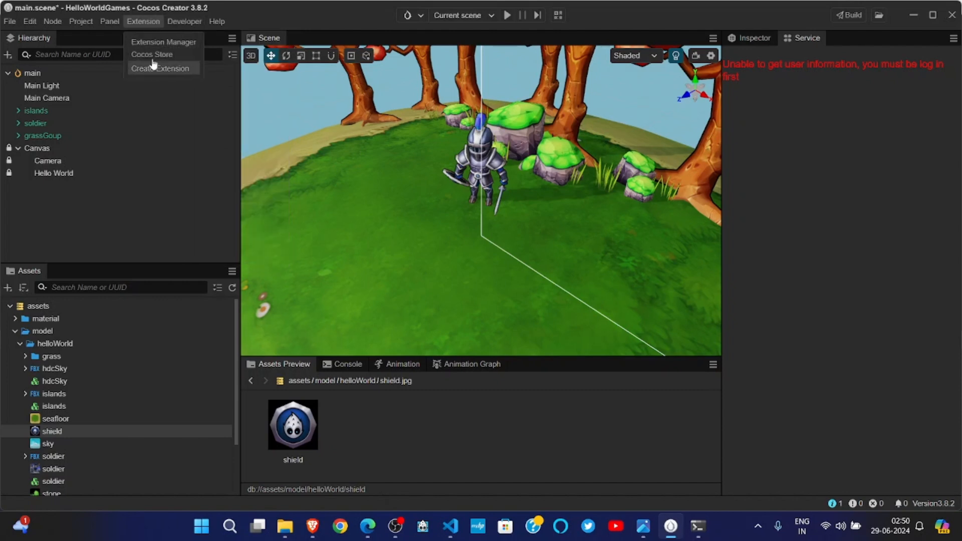
mouse_move(109, 22)
mouse_move(116, 135)
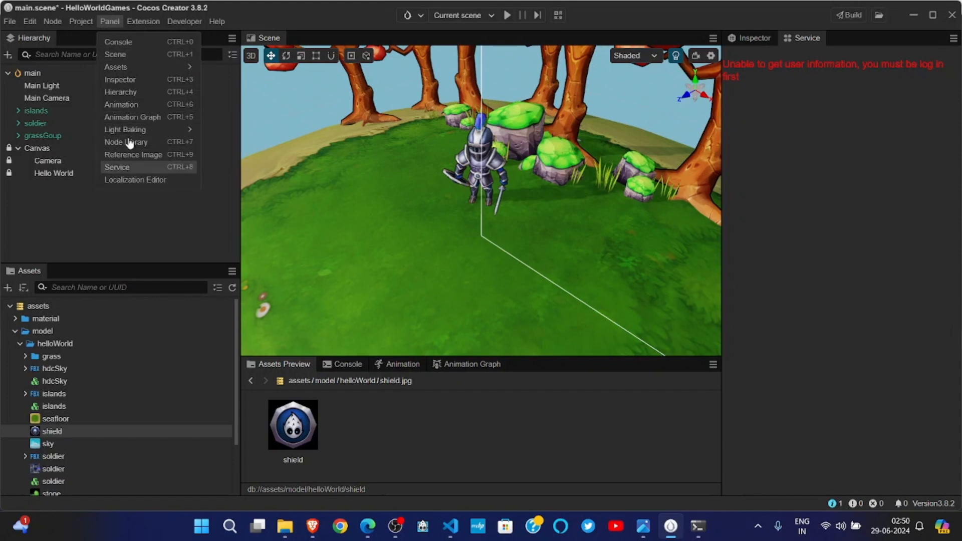
- Open the project's build settings and set the target platform to HarmonyOS
left_click(78, 27)
left_click(80, 25)
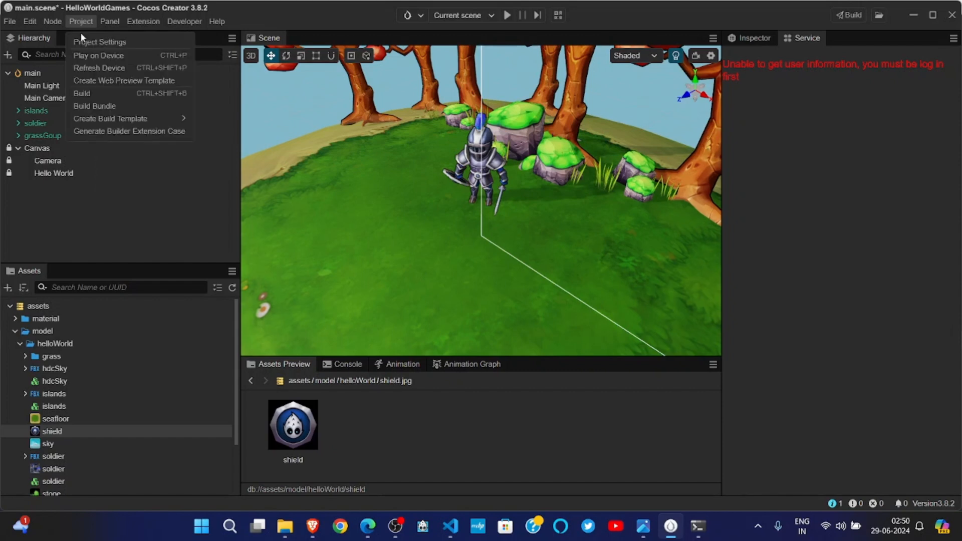
left_click(90, 95)
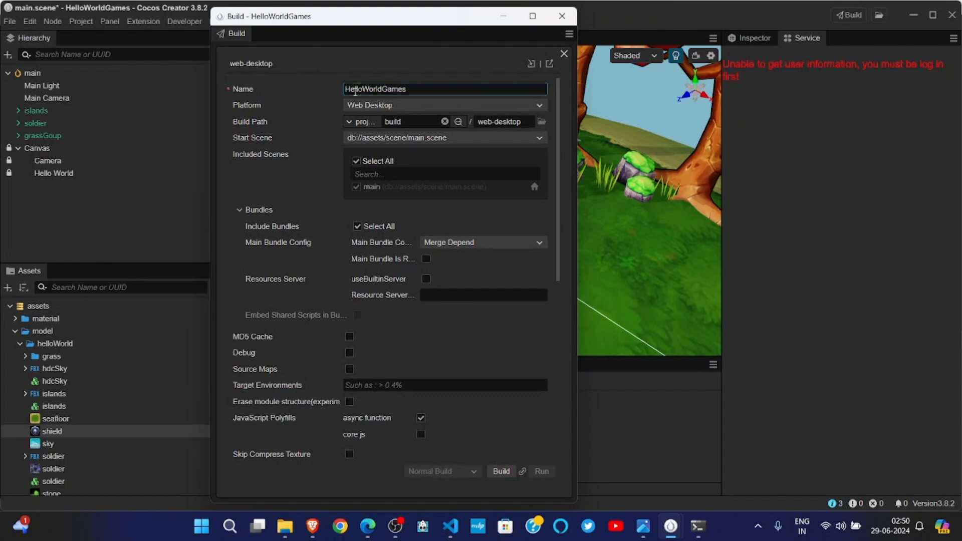
left_click(383, 106)
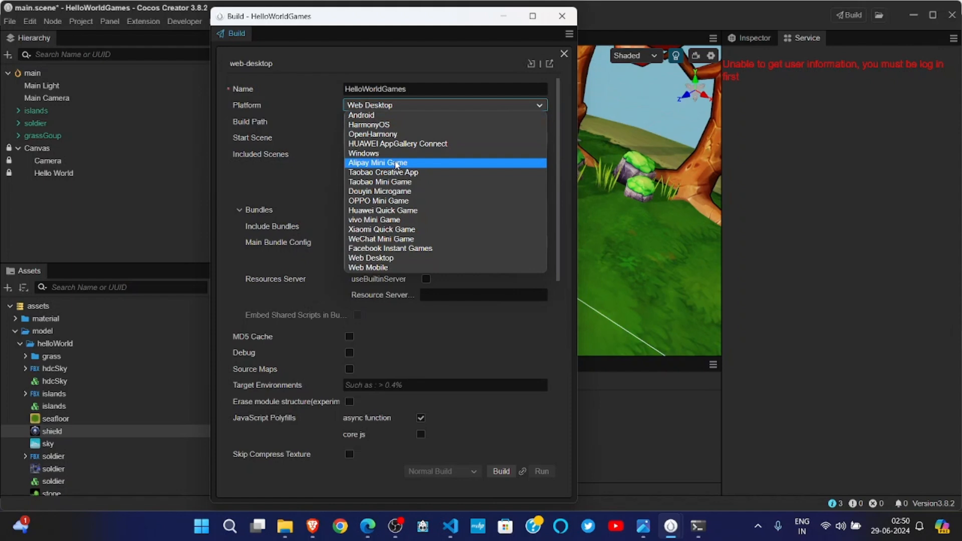
left_click(384, 124)
left_click(385, 108)
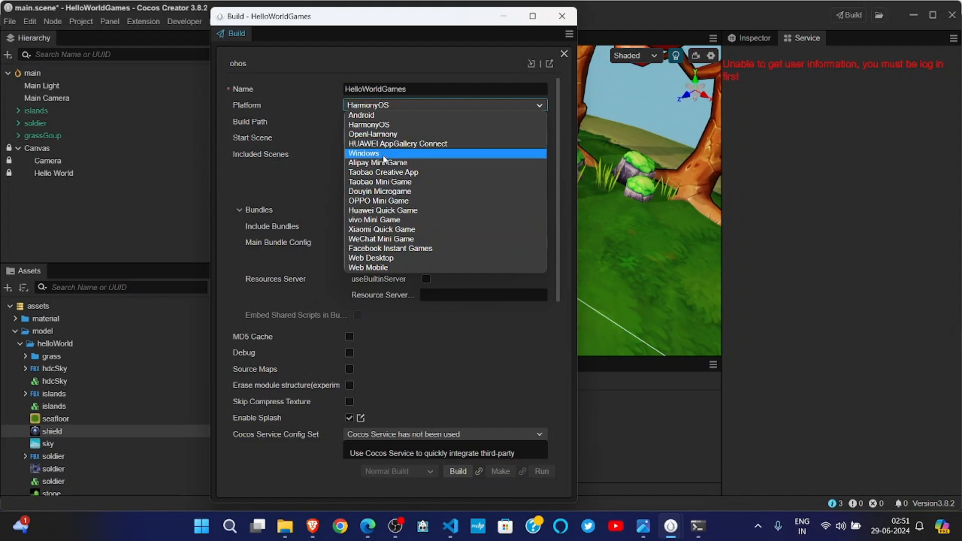
left_click(328, 62)
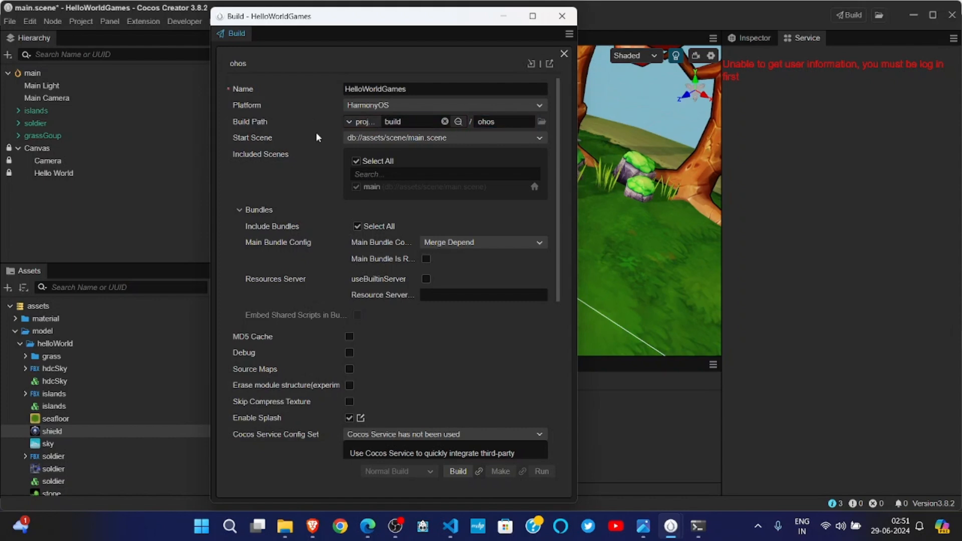
- Review the HarmonyOS build options, from the start scene, included scenes and bundles down to the game package name and screen orientation
left_click(385, 140)
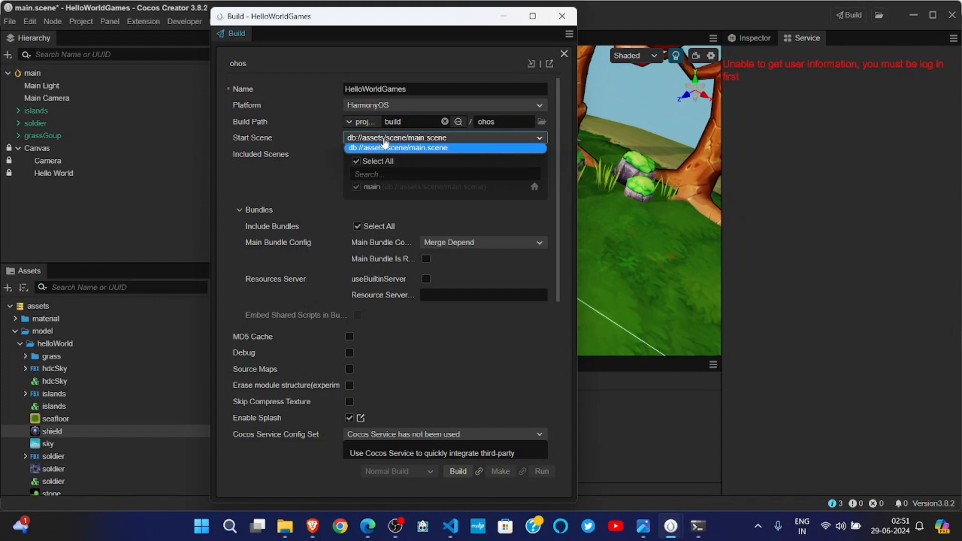
left_click(470, 142)
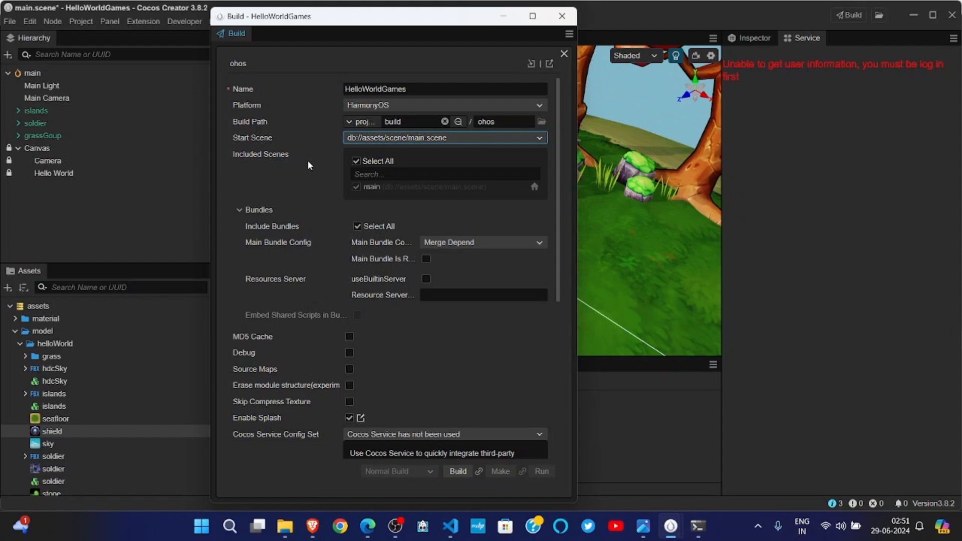
left_click(356, 162)
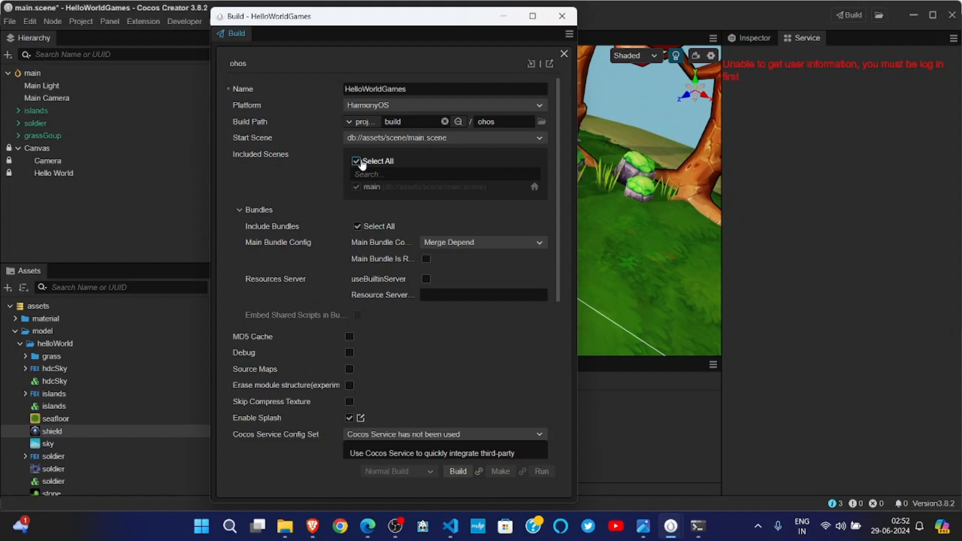
scroll(274, 220, "down", 1)
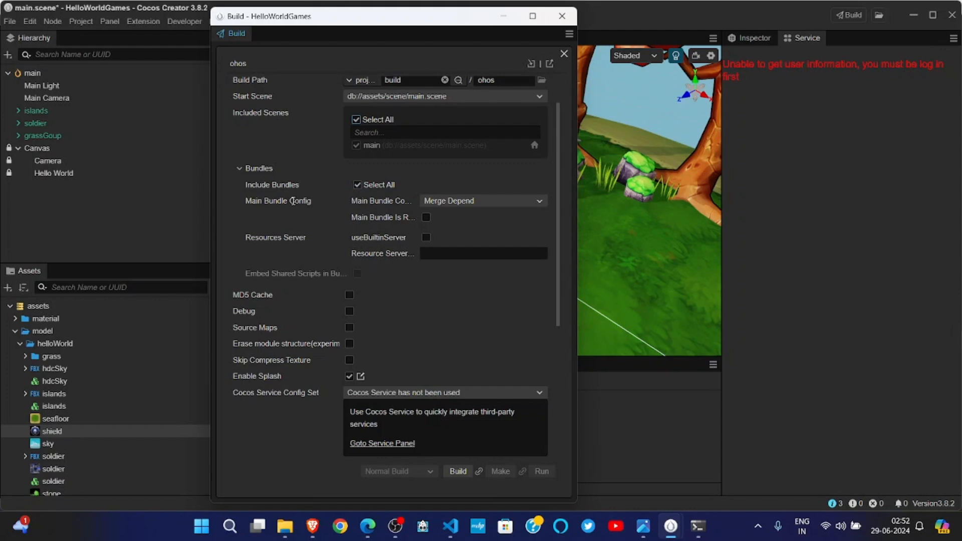
scroll(302, 297, "down", 3)
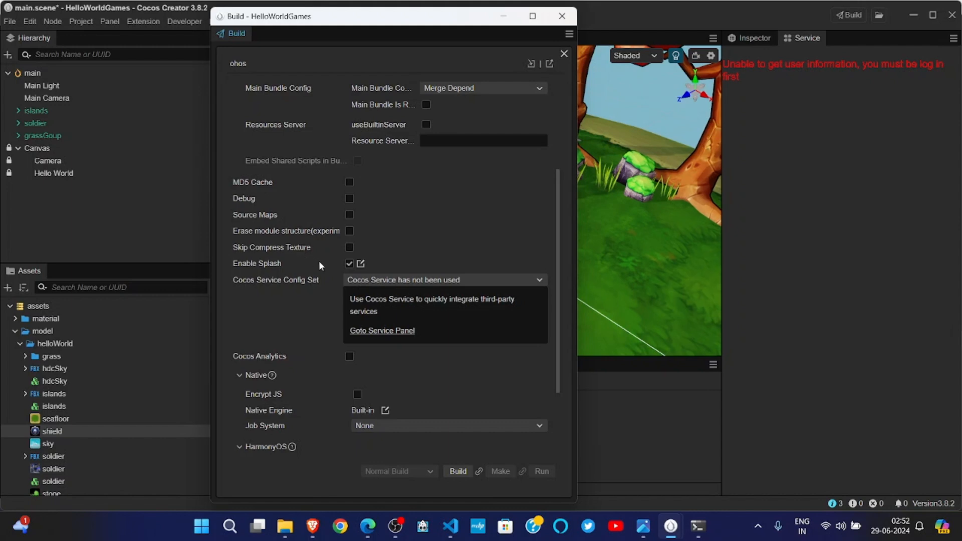
scroll(317, 383, "down", 3)
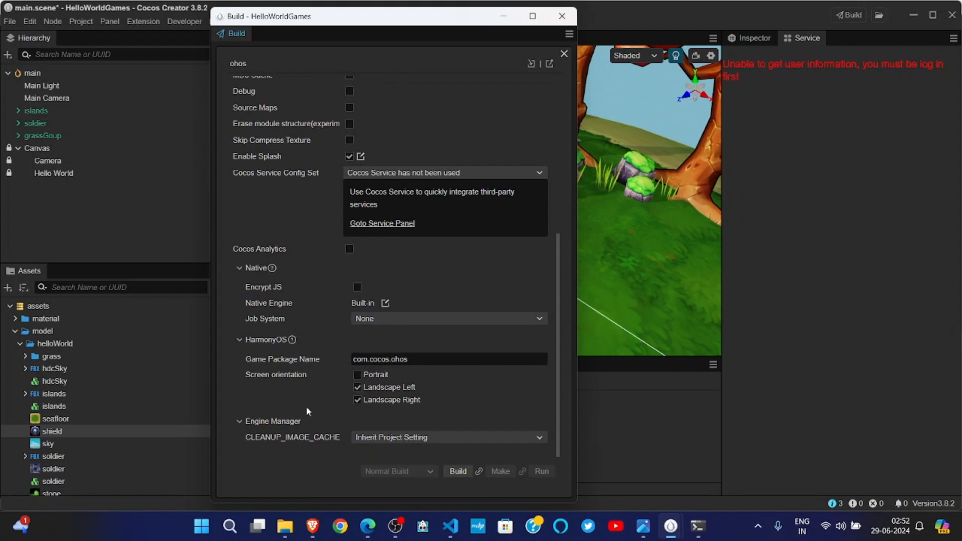
left_click(387, 360)
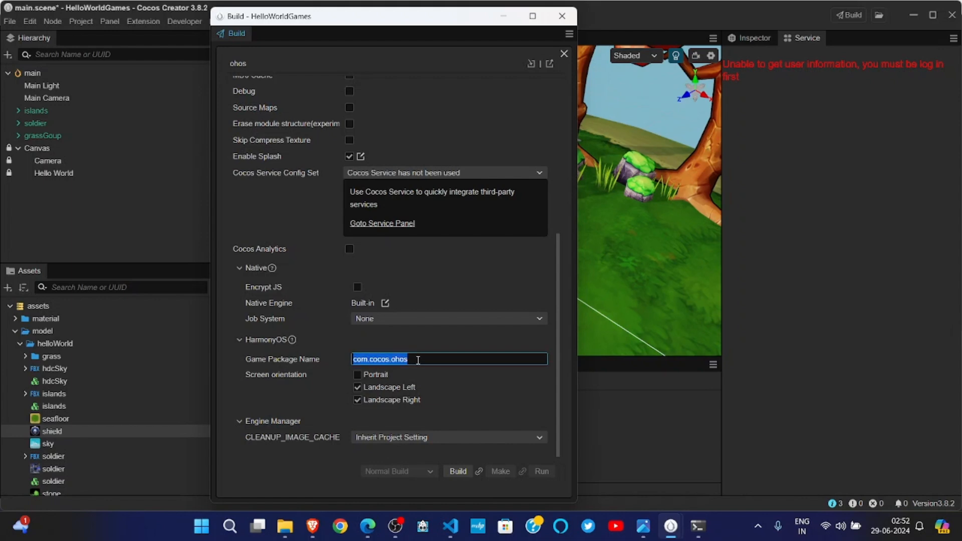
left_click(398, 344)
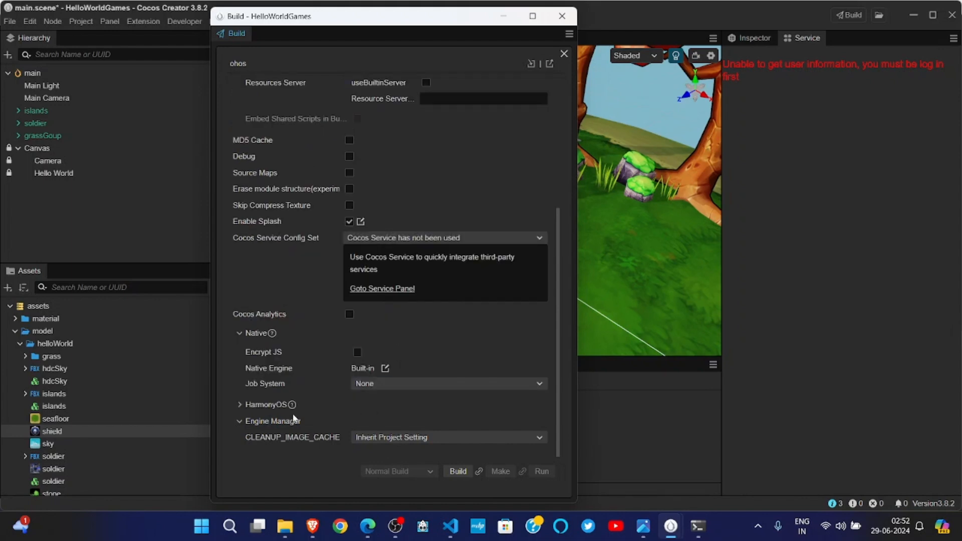
scroll(352, 321, "up", 2)
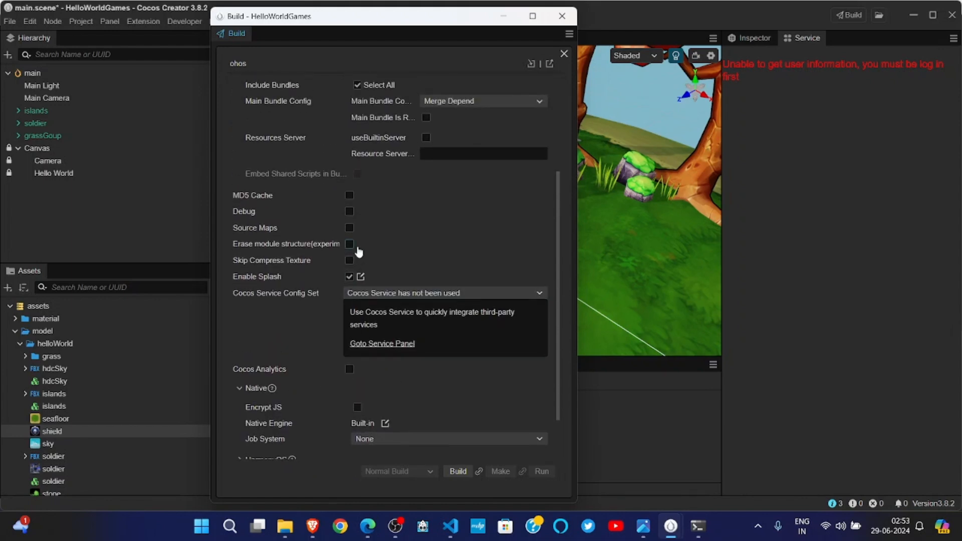
scroll(357, 251, "up", 4)
scroll(381, 258, "up", 2)
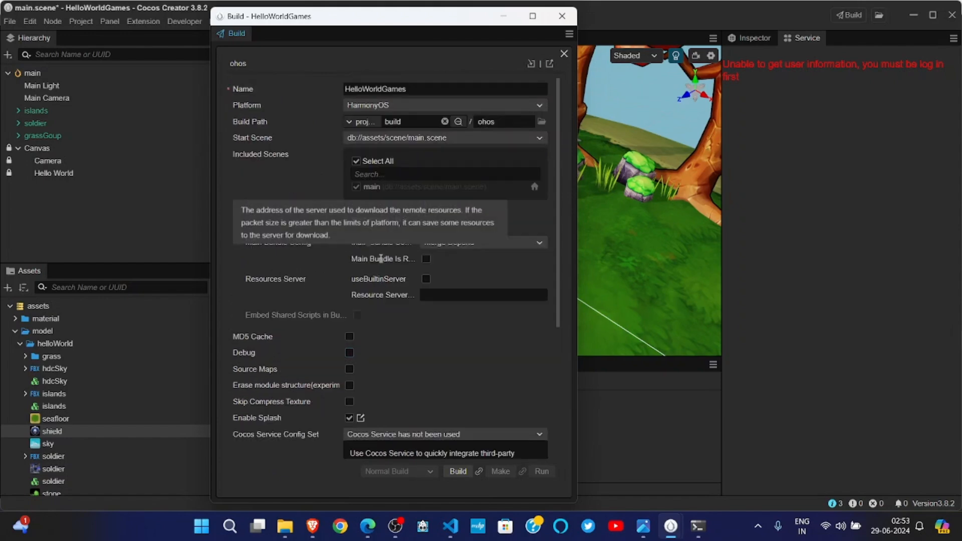
- Return to the main editor window and collapse the main scene's node tree and the model asset folder
left_click(36, 21)
left_click(35, 21)
left_click(146, 152)
left_click(146, 151)
left_click(33, 73)
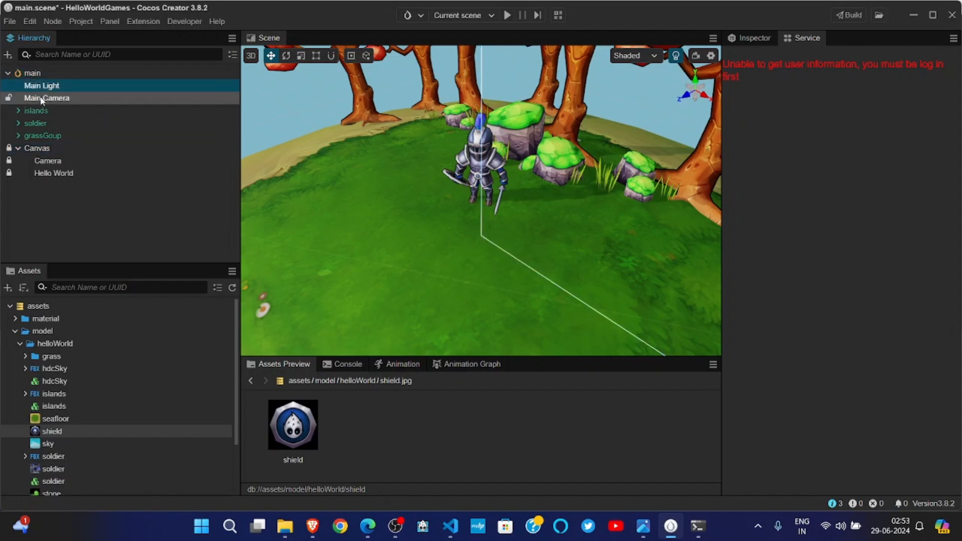
left_click(7, 73)
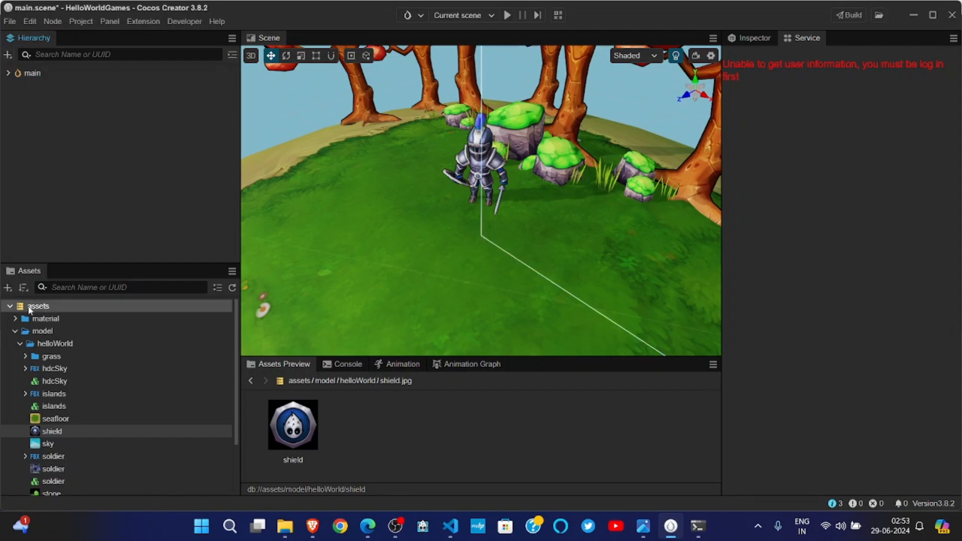
left_click(15, 332)
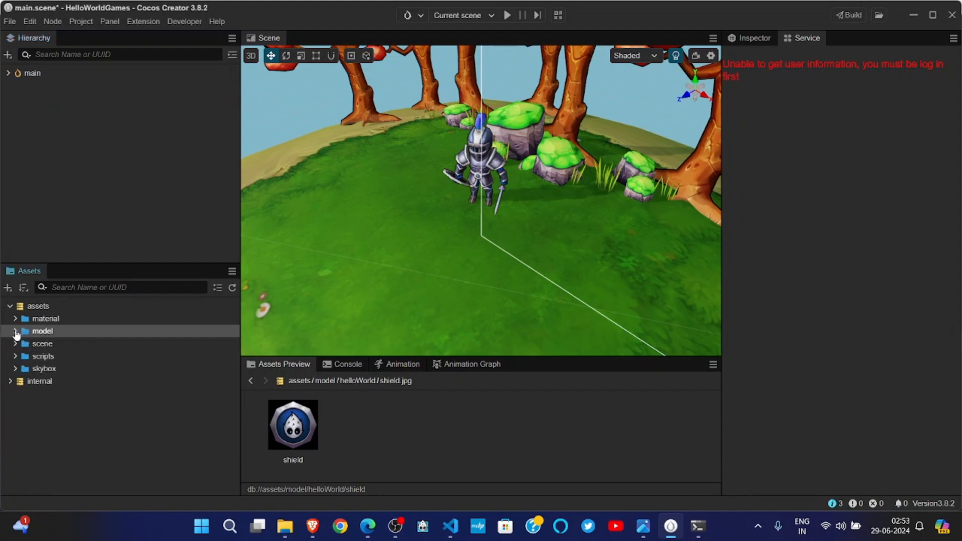
- Create a new scene named level_1 inside the scene asset folder
left_click(15, 344)
right_click(33, 346)
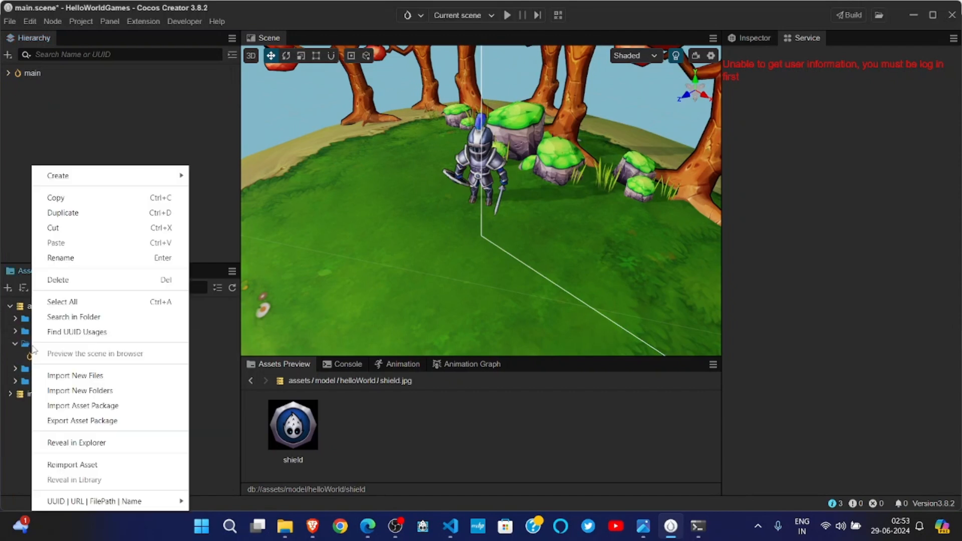
mouse_move(157, 182)
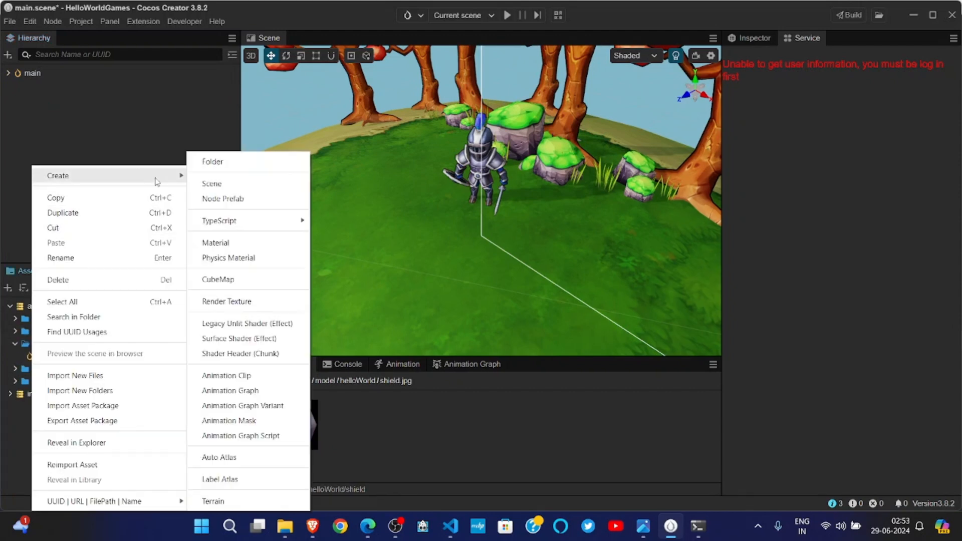
left_click(238, 183)
type("level")
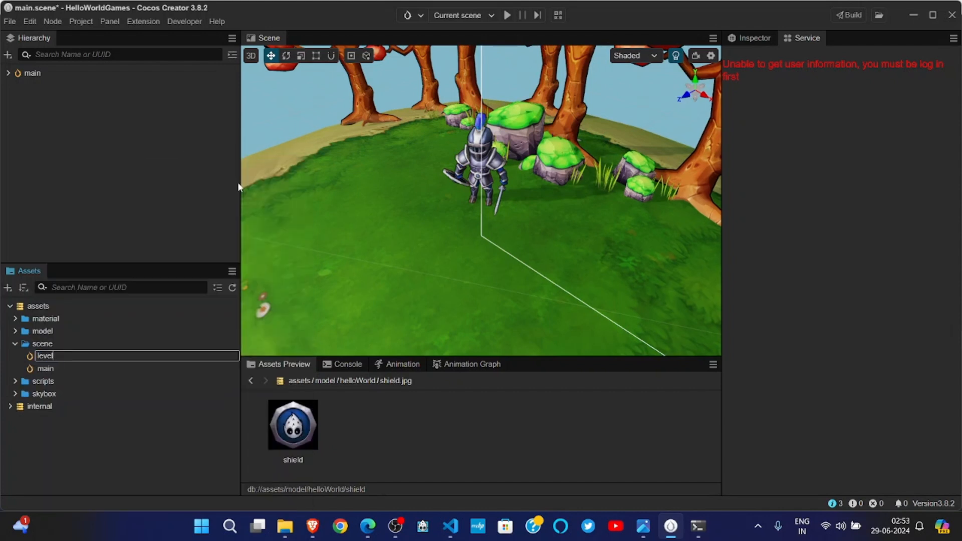
type("_1")
key("Return")
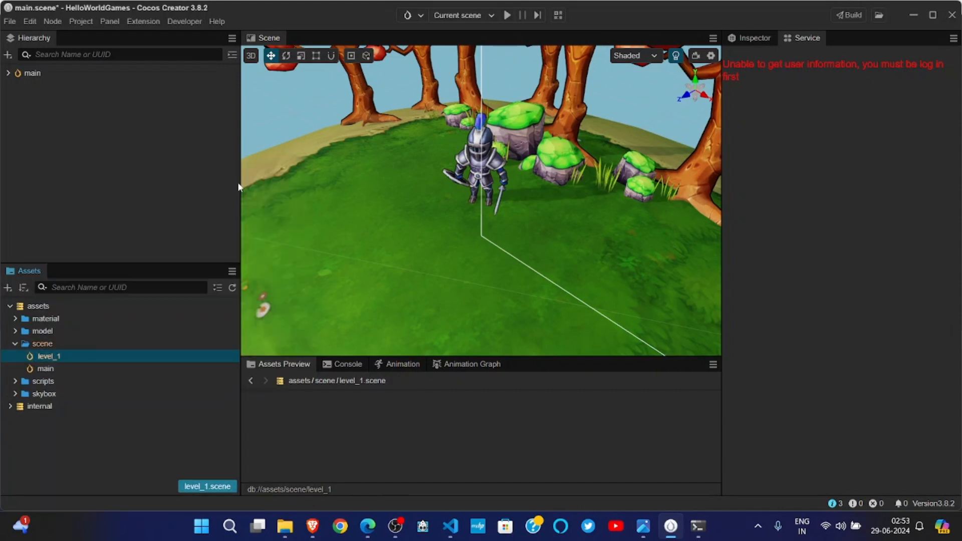
- Open the level_1 scene, saving the pending changes to the main scene
double_click(50, 358)
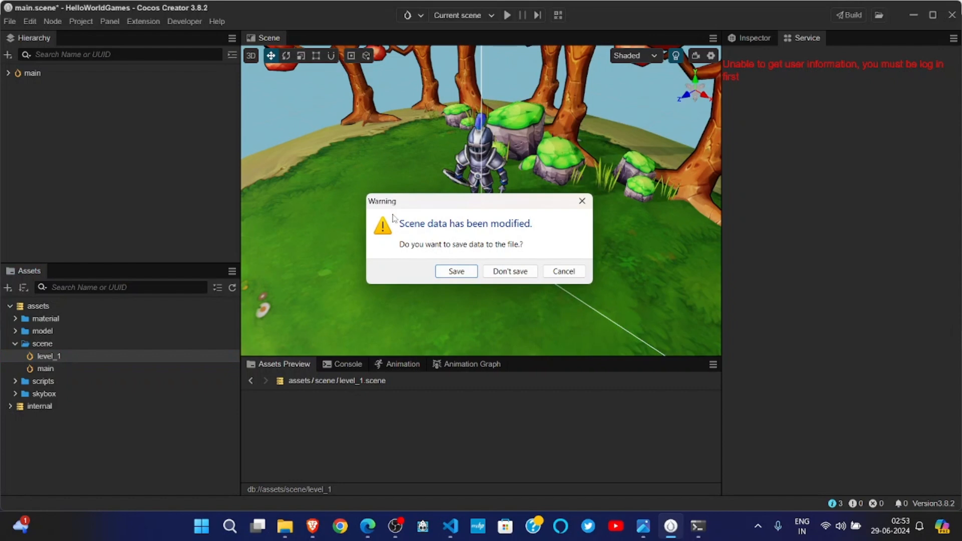
left_click(456, 272)
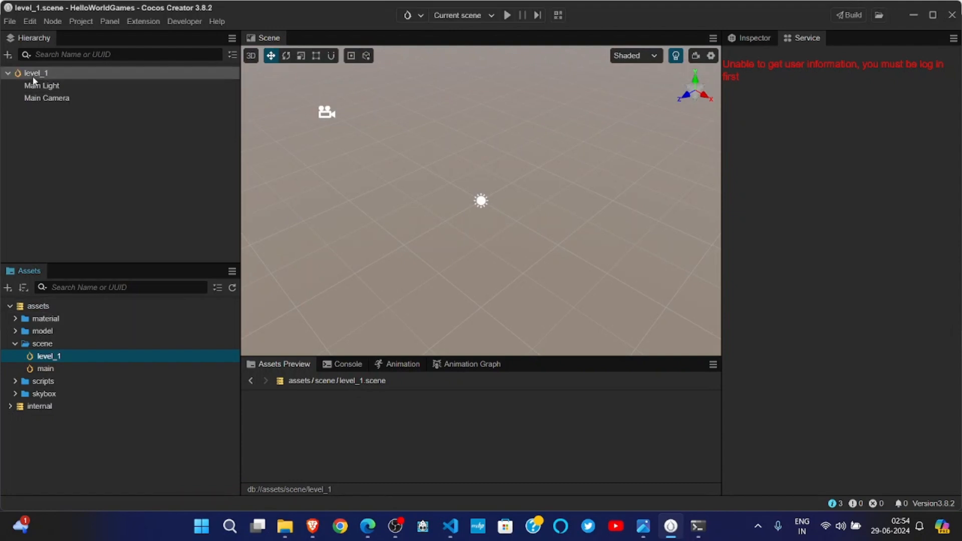
- Select the Main Light and Main Camera nodes in turn and display the Main Light's properties in the inspector
left_click(44, 85)
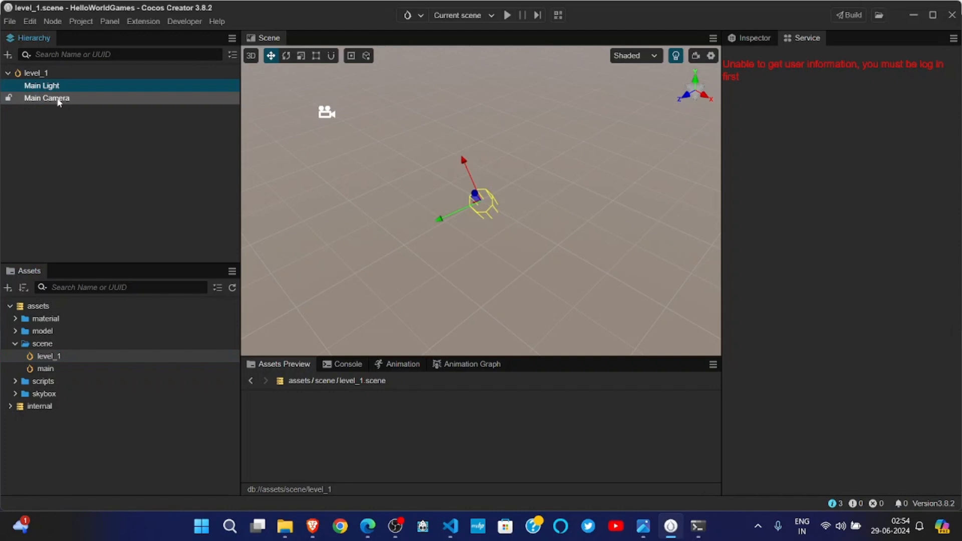
left_click(53, 97)
left_click(50, 87)
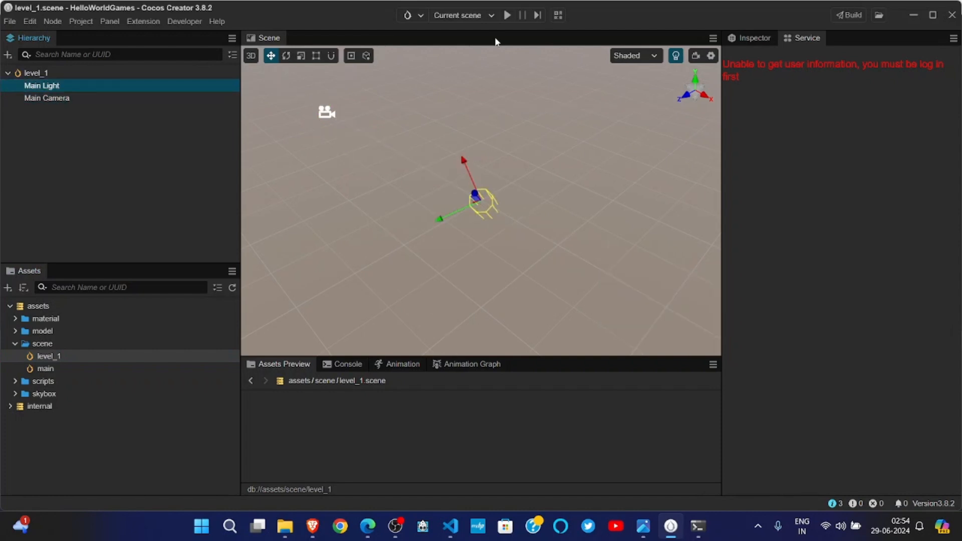
left_click(750, 38)
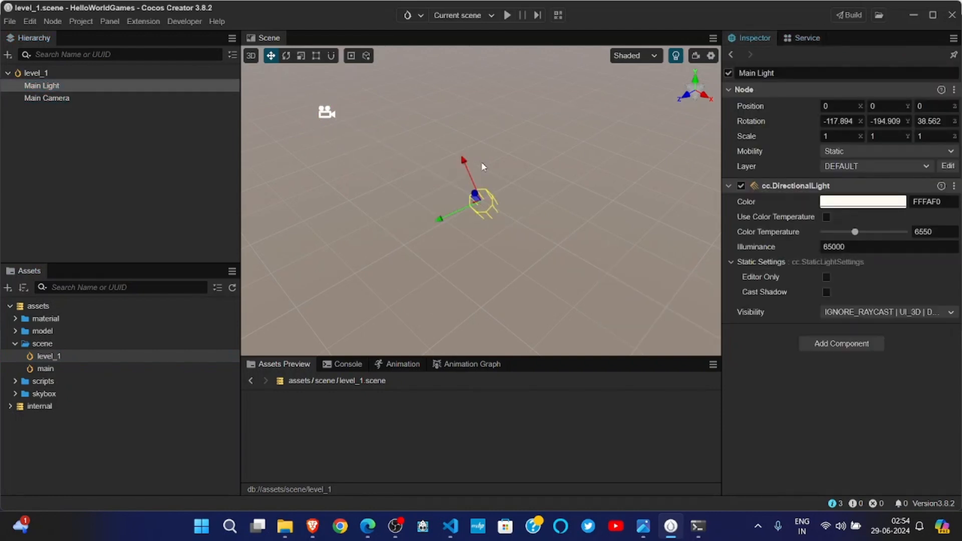
- Disable and re-enable the Main Light node to test its effect in the scene
left_click(729, 73)
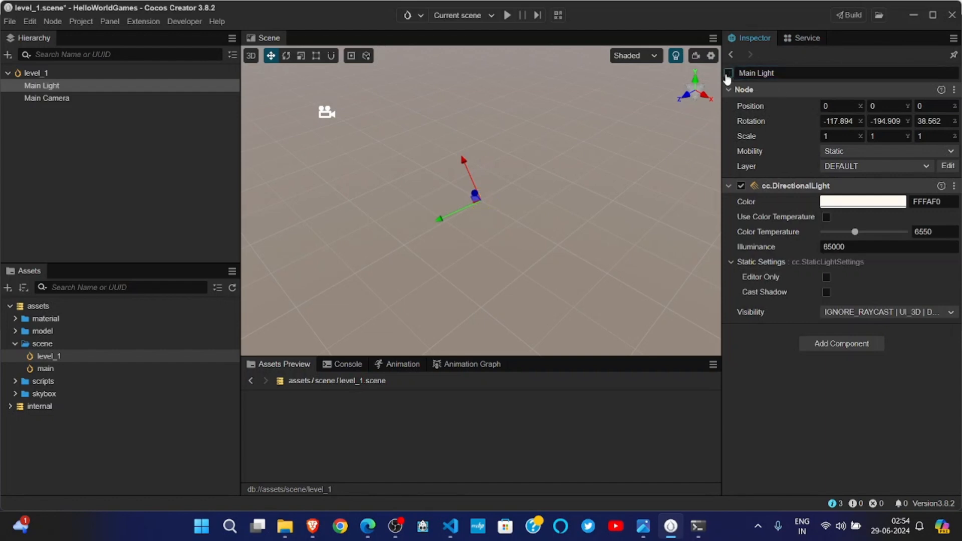
left_click(727, 77)
left_click(727, 77)
left_click(728, 74)
- Look through the Main Light's mobility options, and compare the Main Camera's properties with the Main Light's
left_click(861, 154)
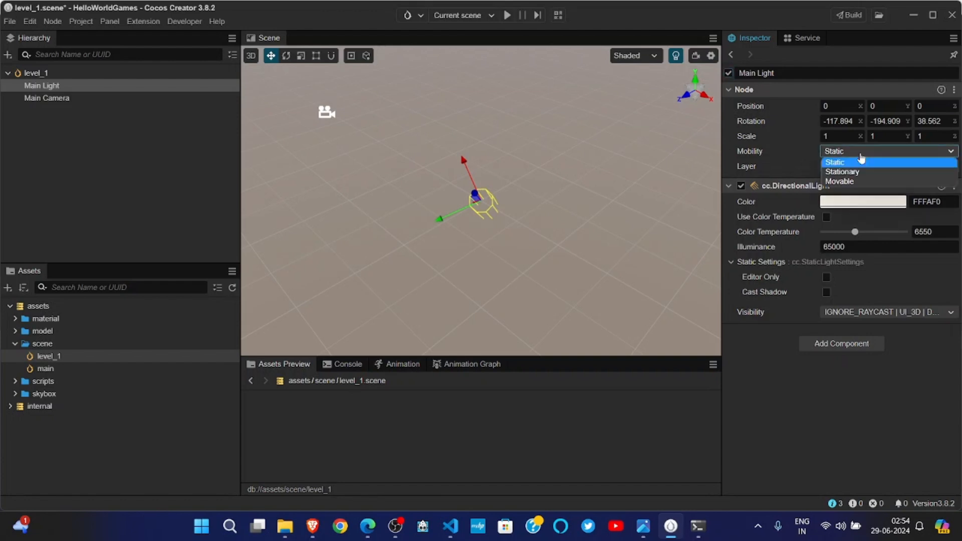
left_click(860, 154)
left_click(859, 155)
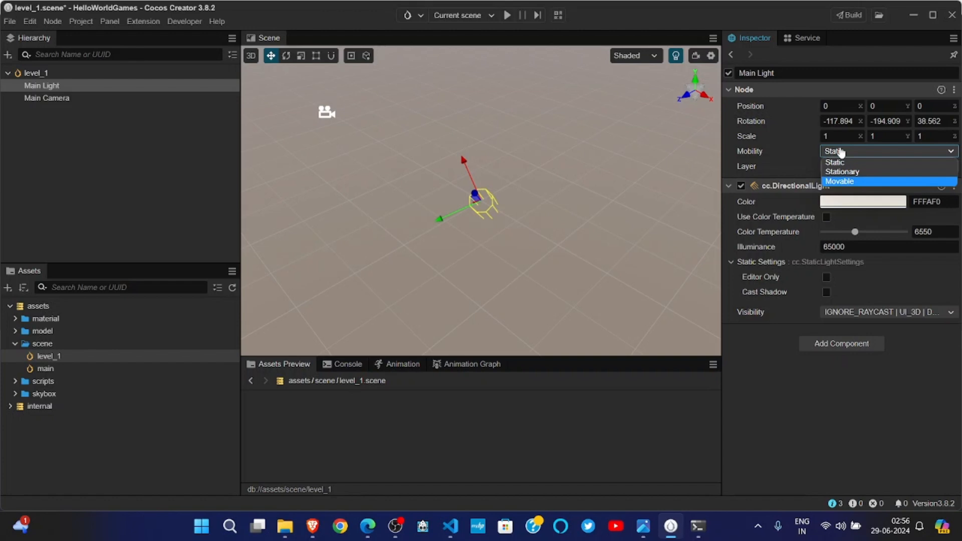
left_click(838, 152)
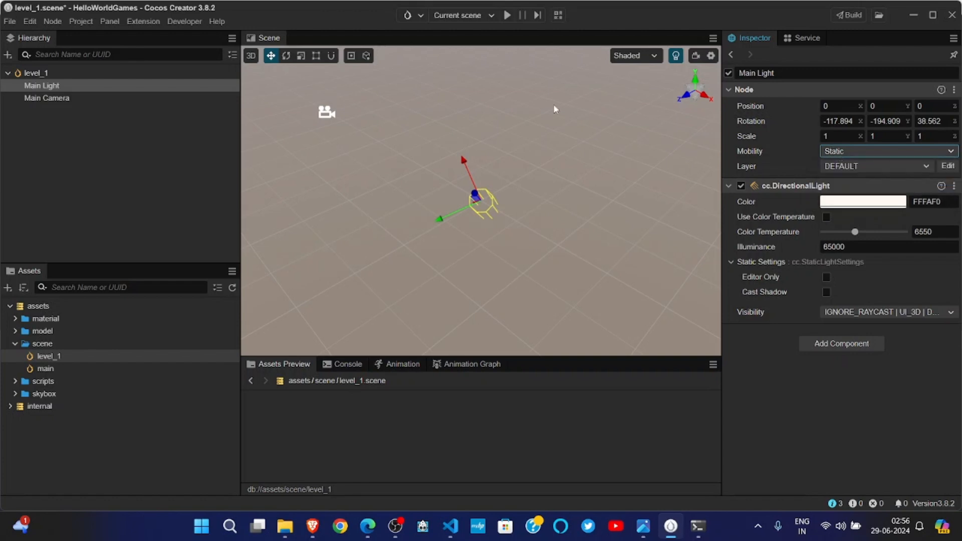
left_click(39, 99)
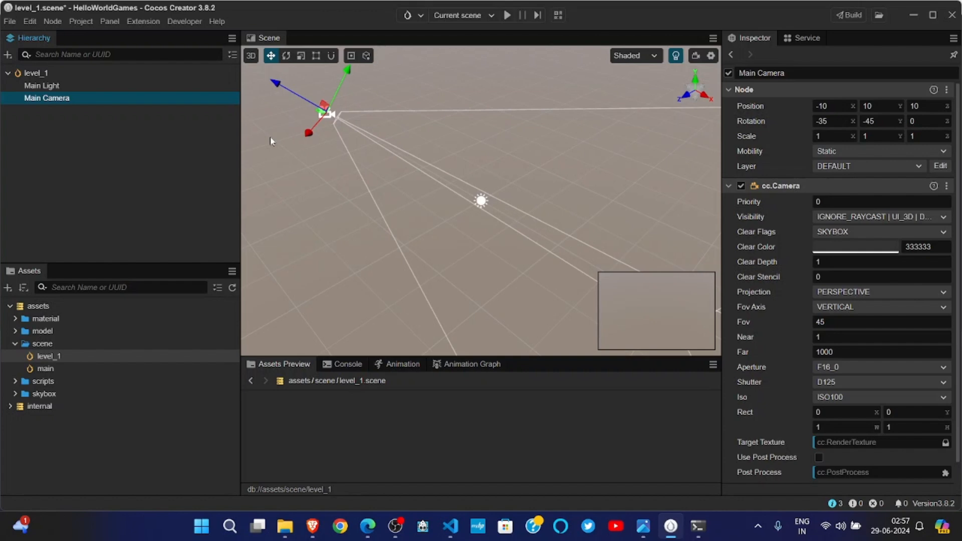
left_click(84, 86)
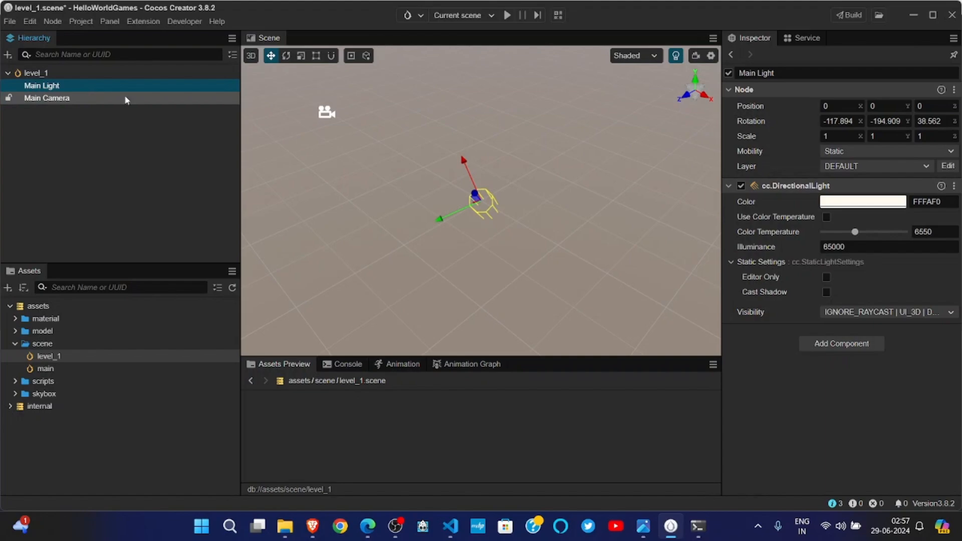